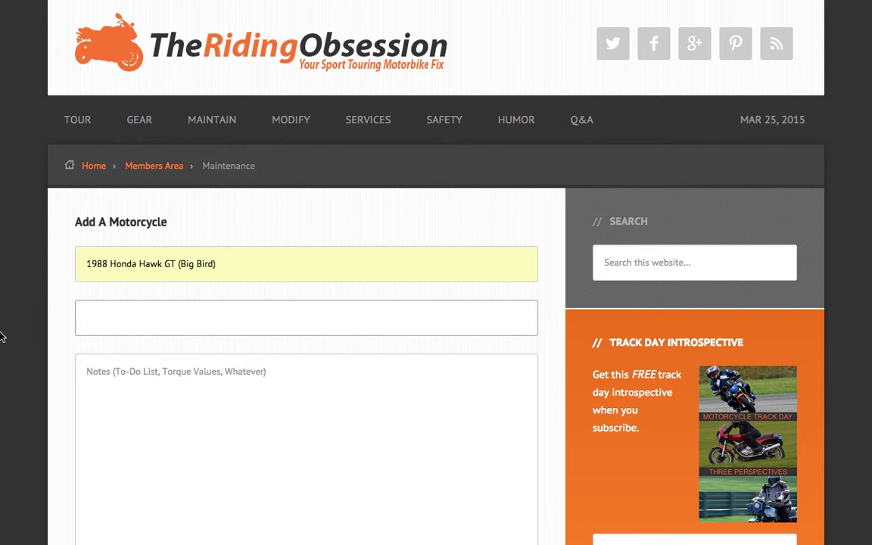
Step: Enter odometer 28195 and add notes: spark plug gap .031–.035 in, oil drain plug torque 25 ft. lbs
text(28195)
key(Tab)
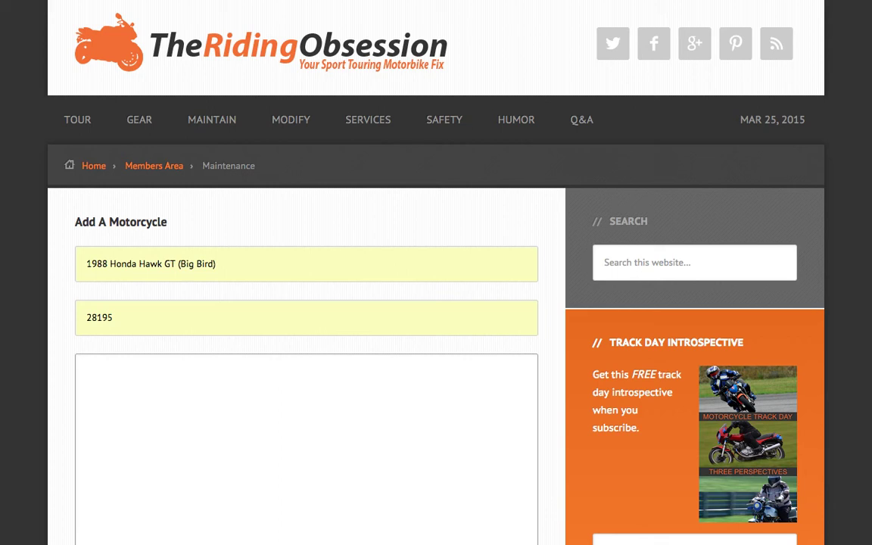
text(Spark Plug Gap = .031 - .035 in)
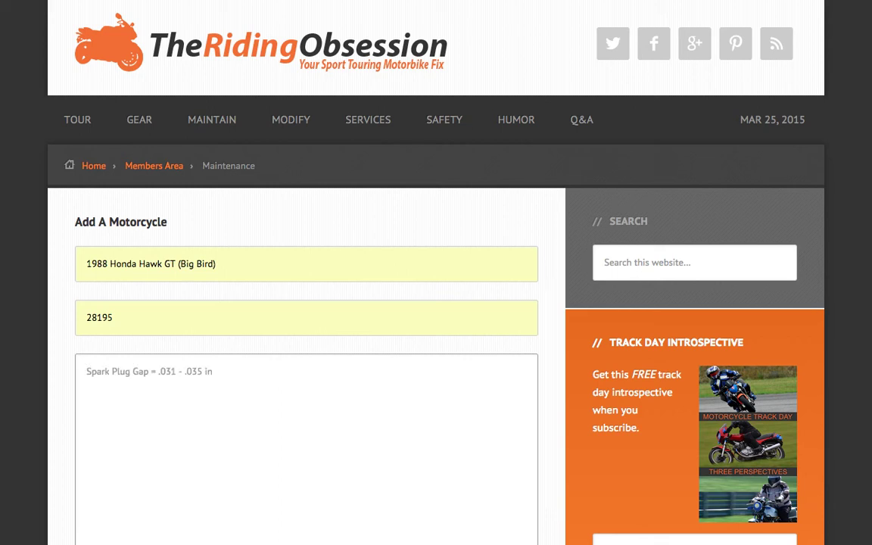
text(Oil Drain Plug Torque = 25 ft. lbs)
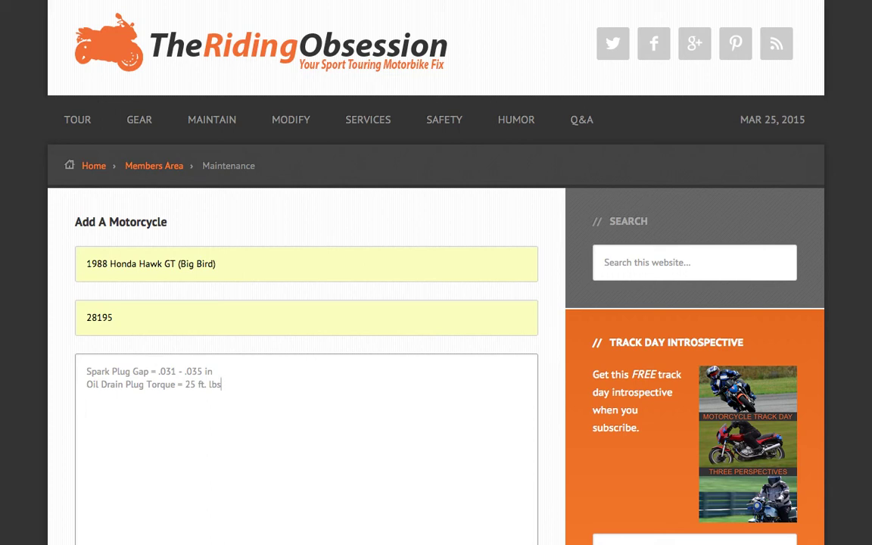
Step: Save the 1988 Honda Hawk GT (Big Bird), check its notes, and cancel a deletion to keep it
scroll(132, 410, down, 3)
click(131, 410)
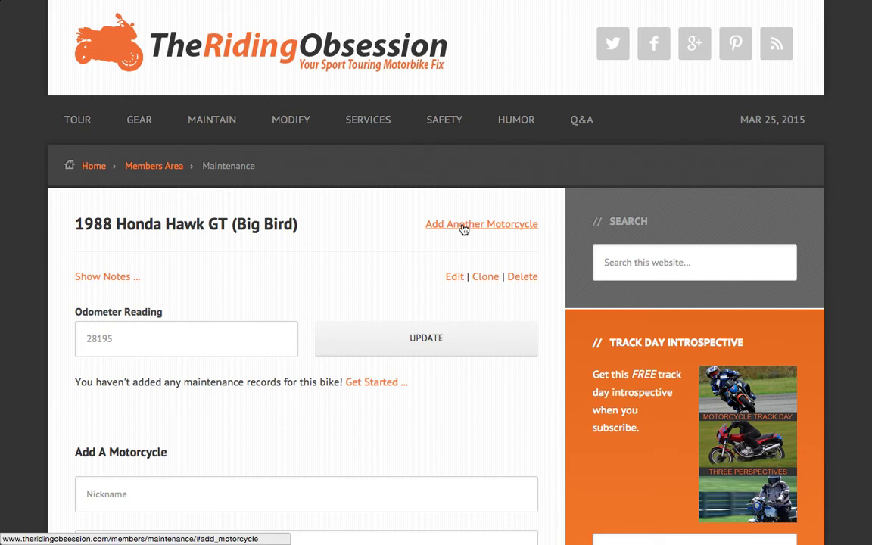
click(110, 278)
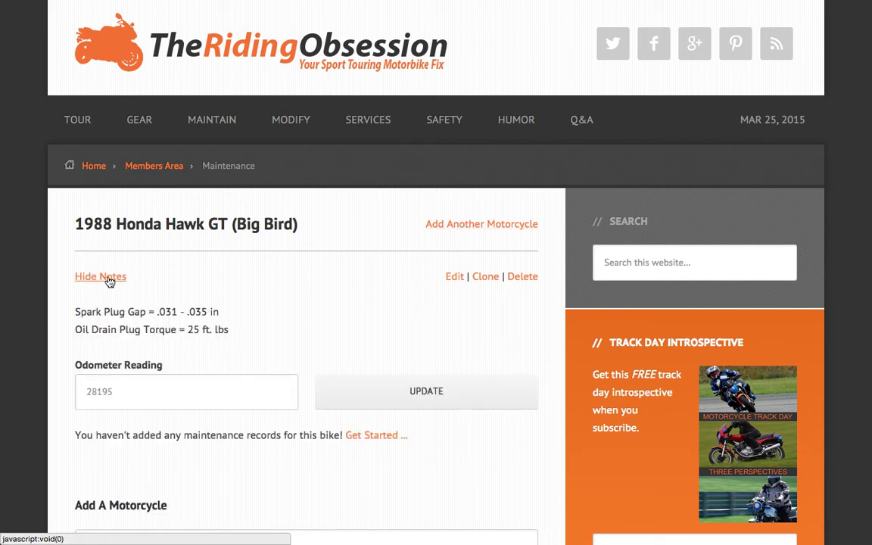
click(110, 278)
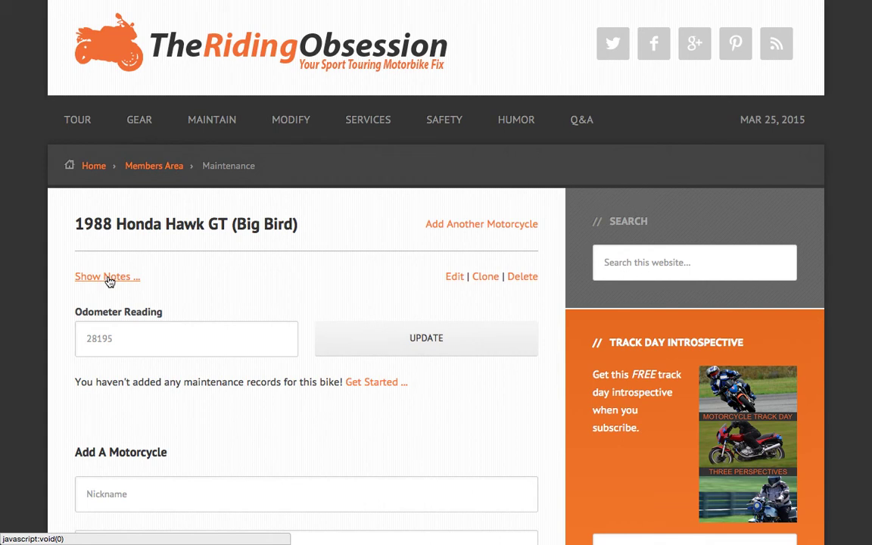
click(522, 277)
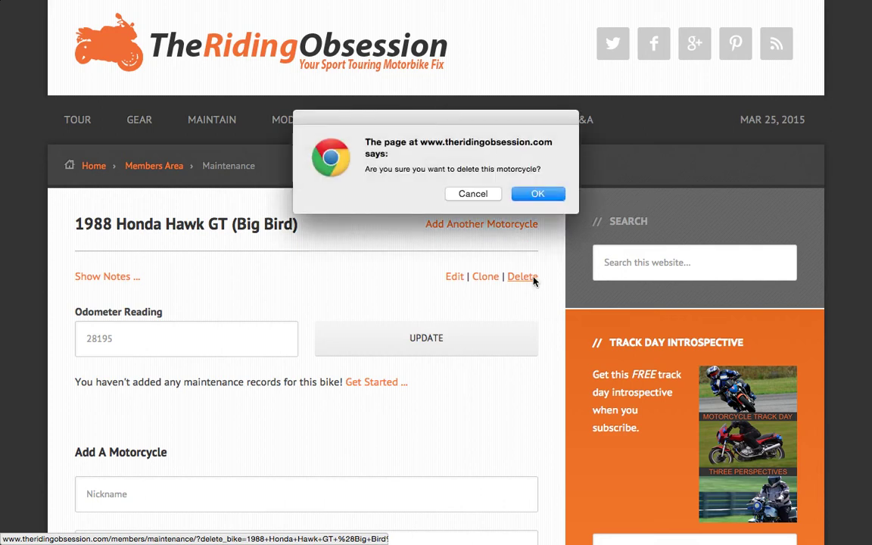
click(473, 193)
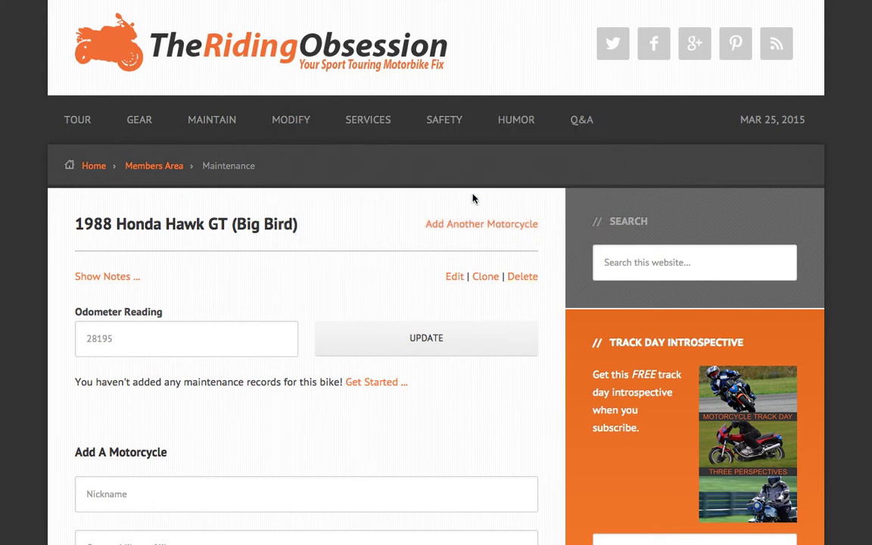
Step: Start a maintenance record titled Oil Change with interval 4000, last performed at 25000
click(116, 339)
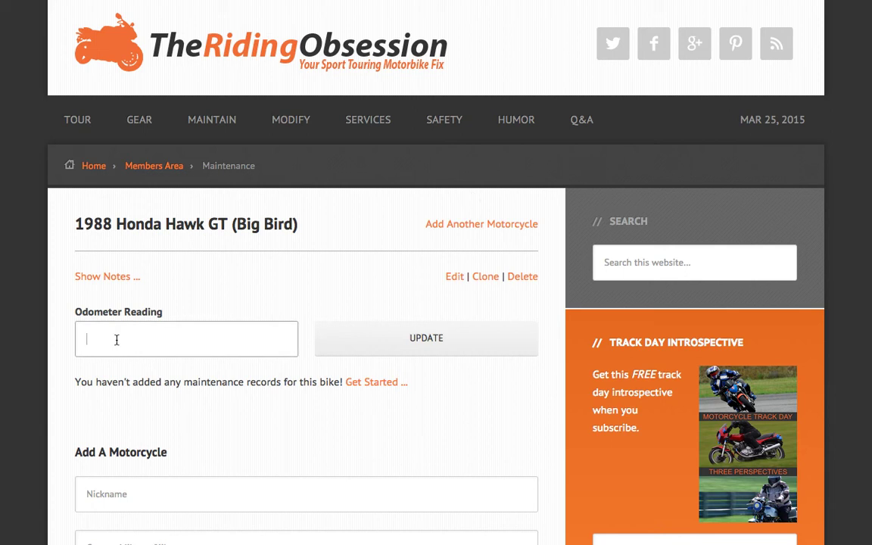
click(370, 388)
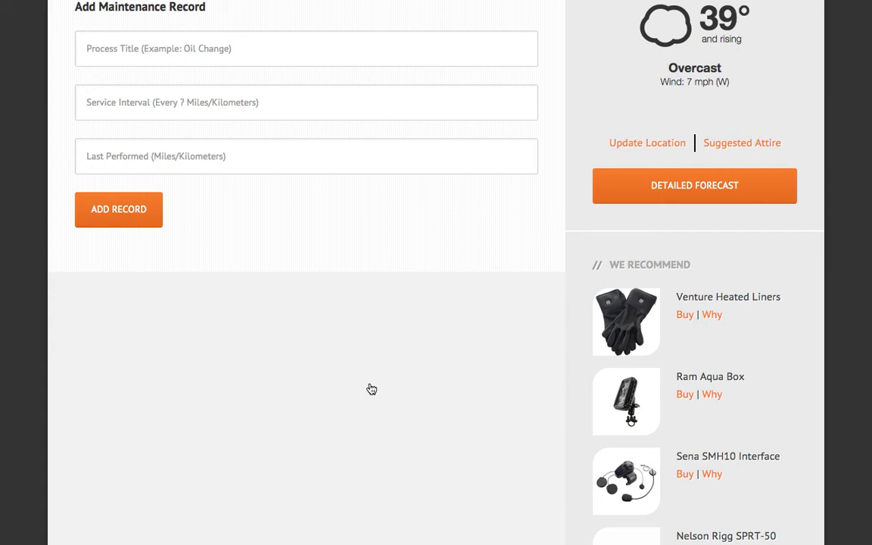
click(107, 47)
text(Oil Change)
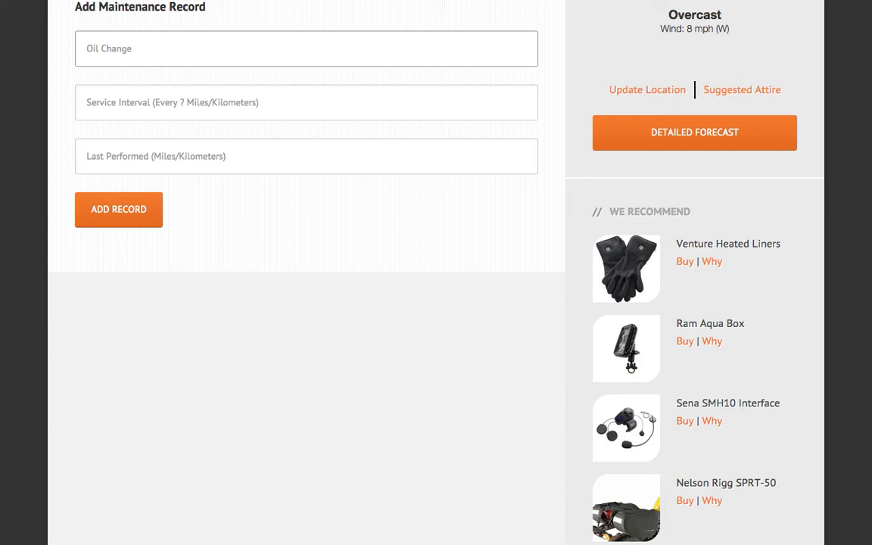
key(Tab)
text(4000)
key(Tab)
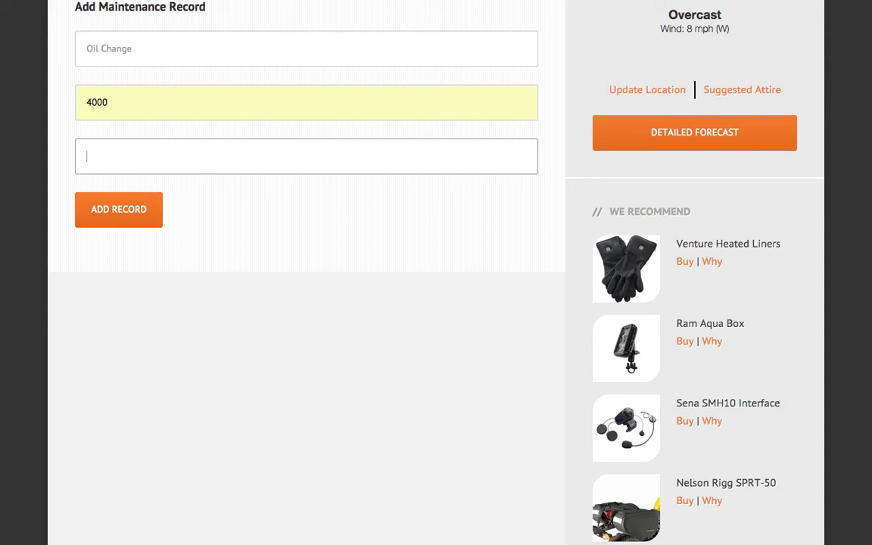
text(25000)
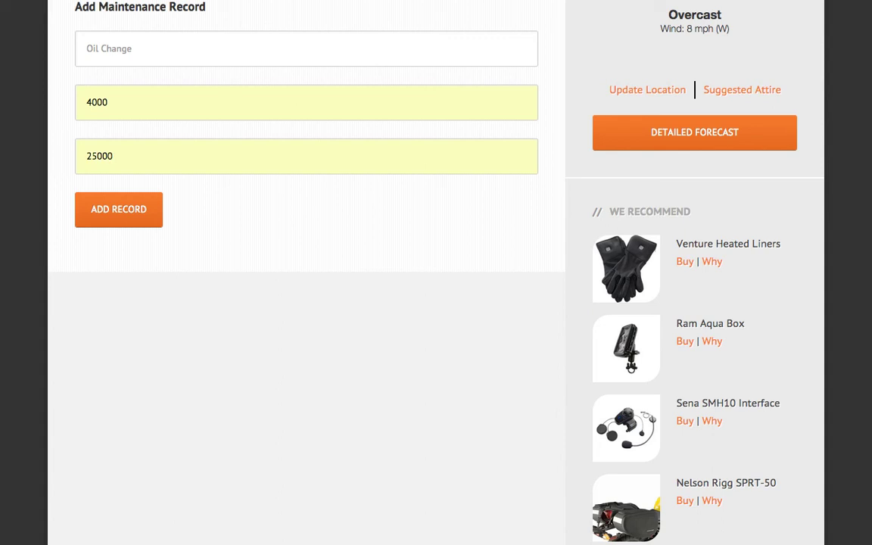
Step: Save the Oil Change record and enter Air Filter (Replace) every 12000, last done at 25000
click(119, 214)
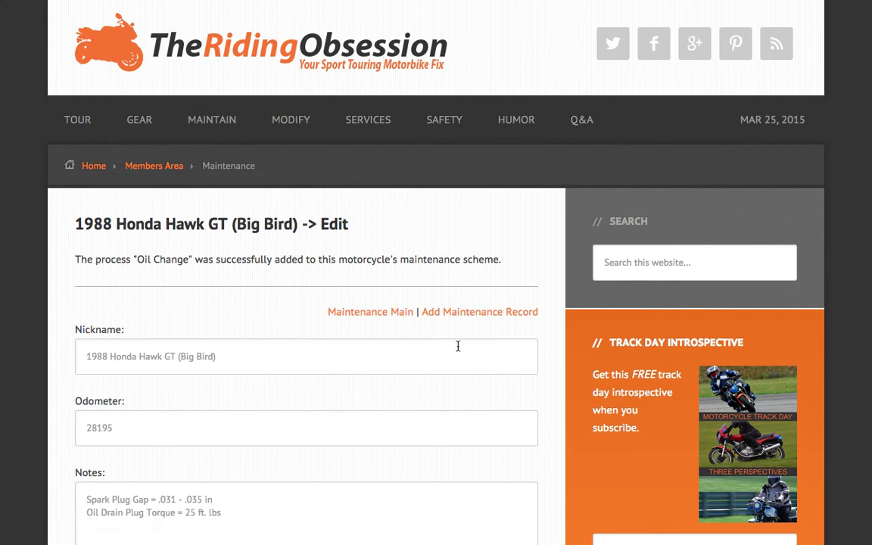
click(464, 312)
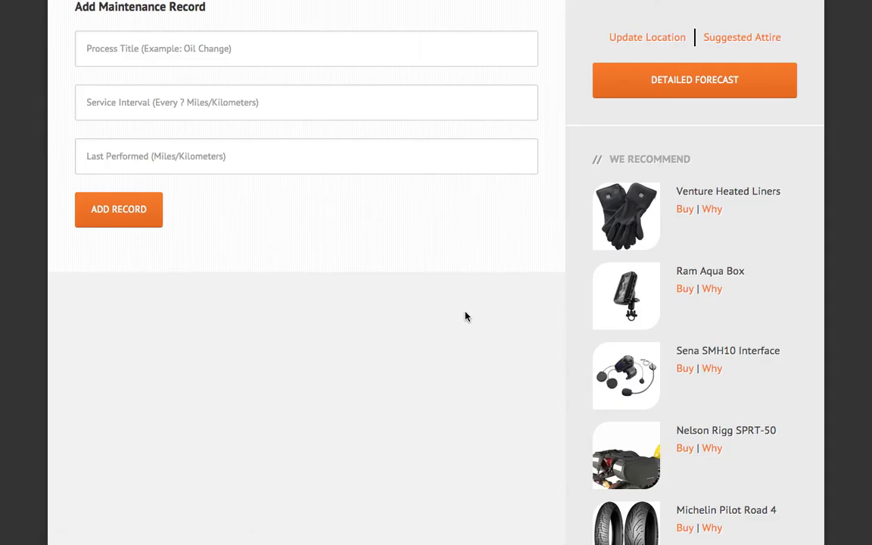
key(Tab)
text(Air Filter (Replace))
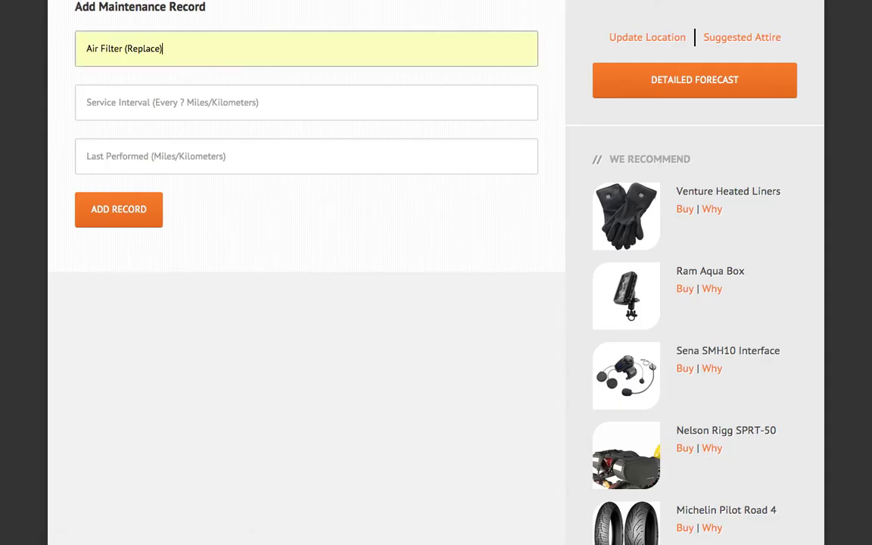
key(Tab)
text(12000)
key(Tab)
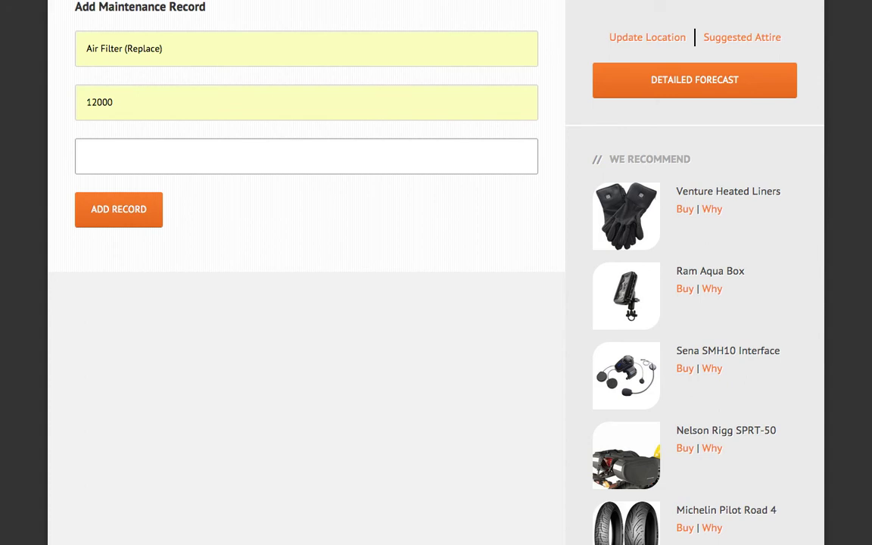
text(25000)
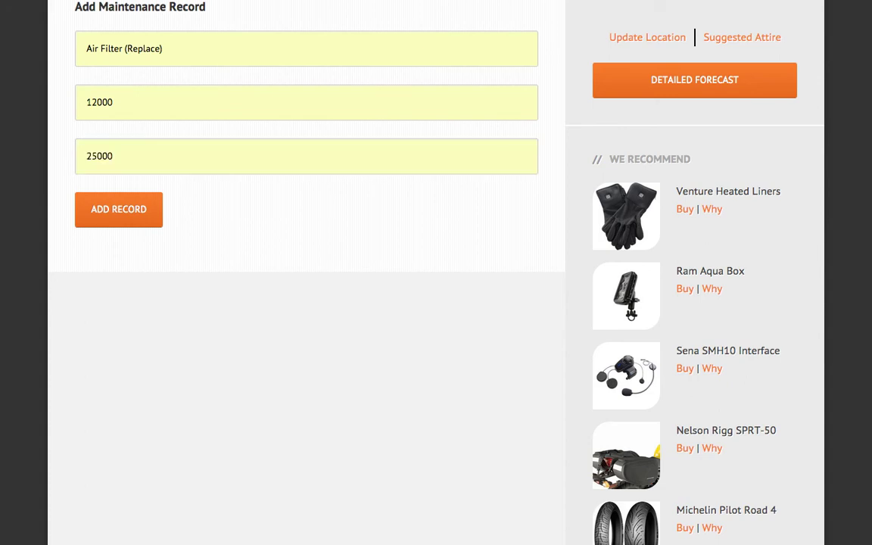
Step: Save the Air Filter record, then add Valve Adjustment every 8000, last done at 25000
click(115, 217)
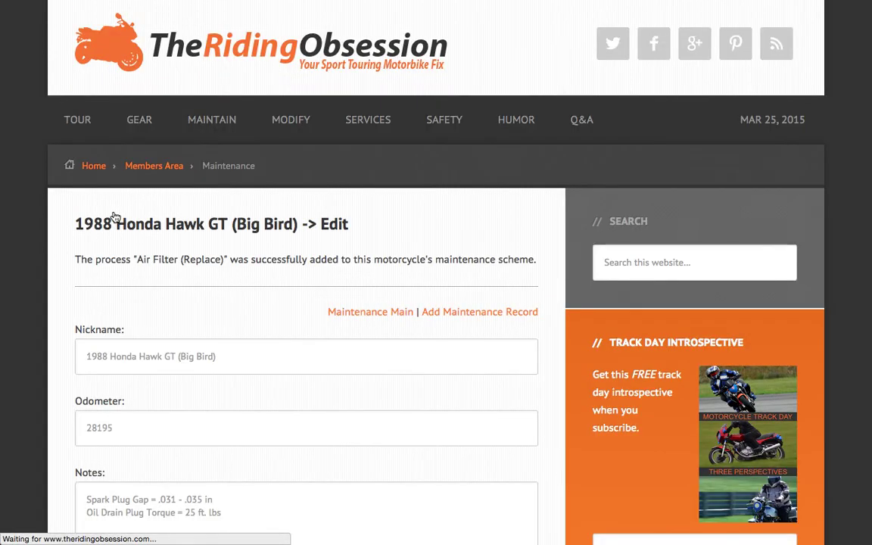
click(472, 313)
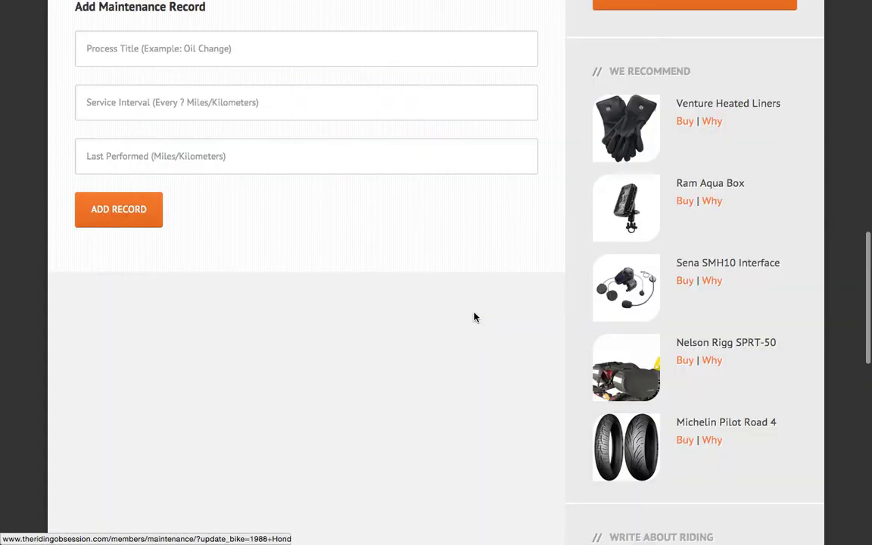
click(91, 49)
text(Valve Adjustment)
key(Tab)
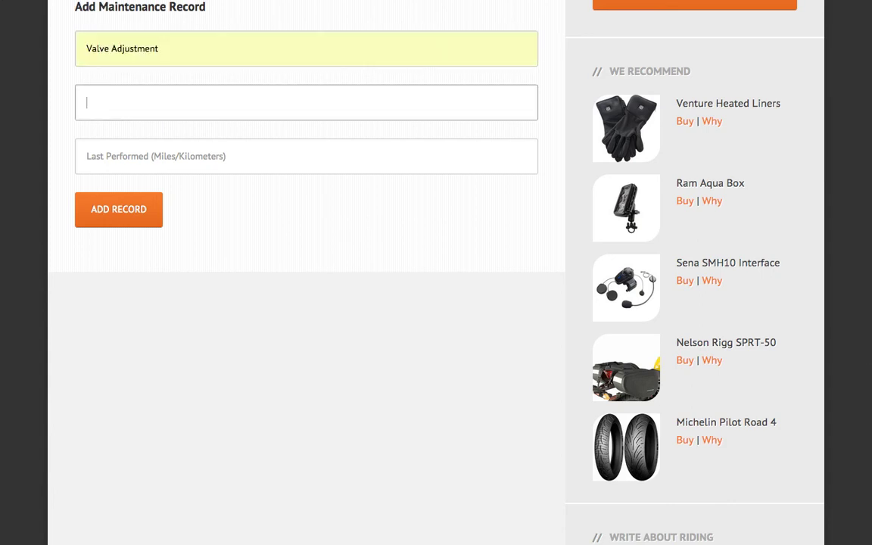
text(8000)
key(Tab)
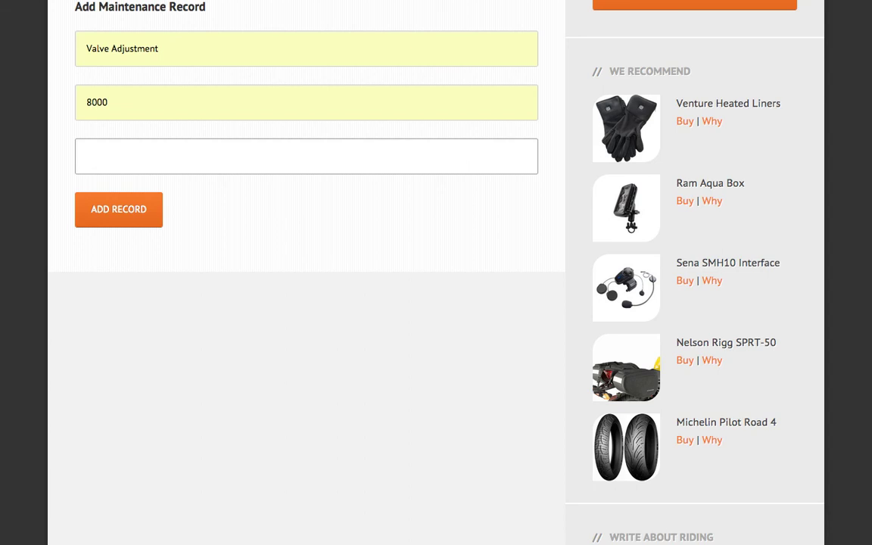
text(25000)
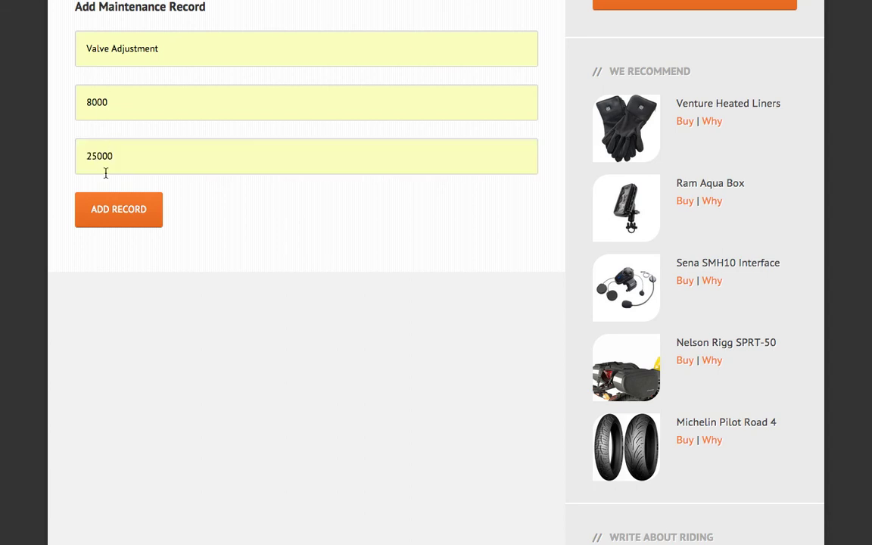
click(120, 217)
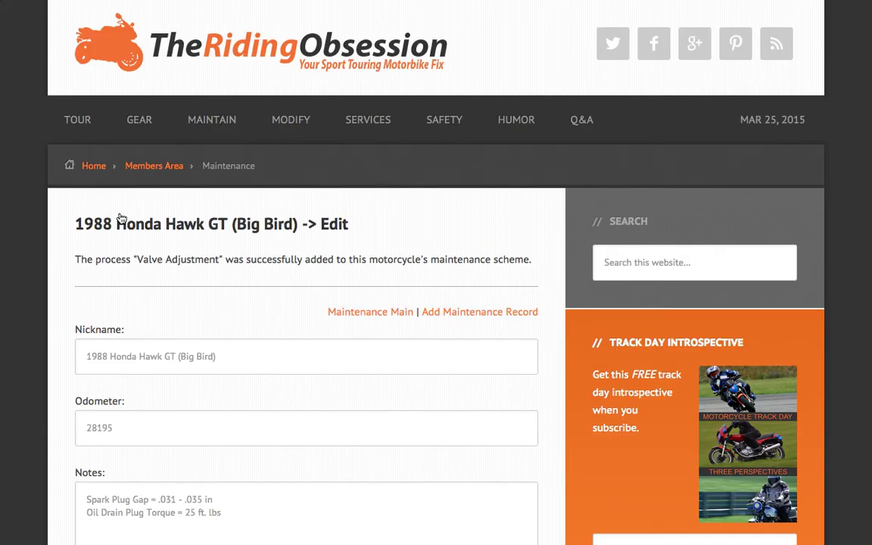
Step: Go back to Big Bird's Maintenance Main overview with its three maintenance bars
click(371, 316)
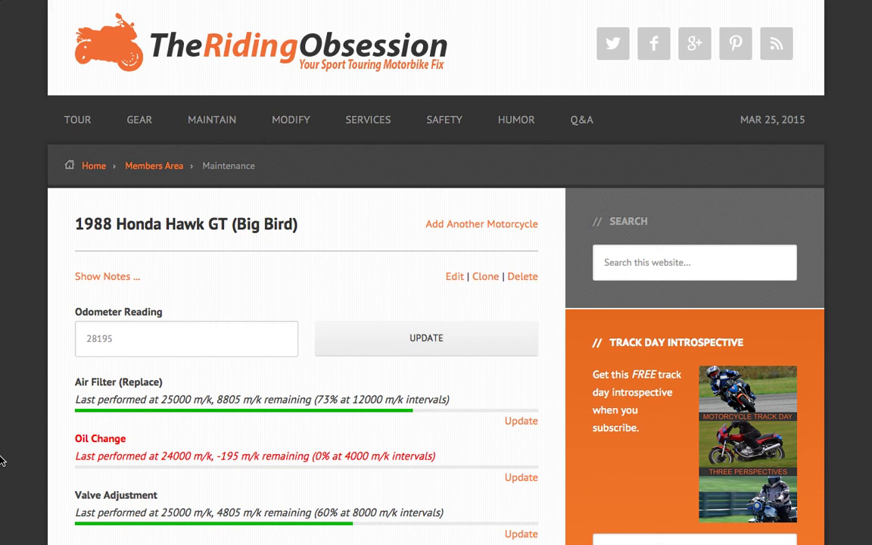
Step: Clone Big Bird and edit the copy's nickname to Suzuki Bandit 1200 with odometer 25000
click(486, 279)
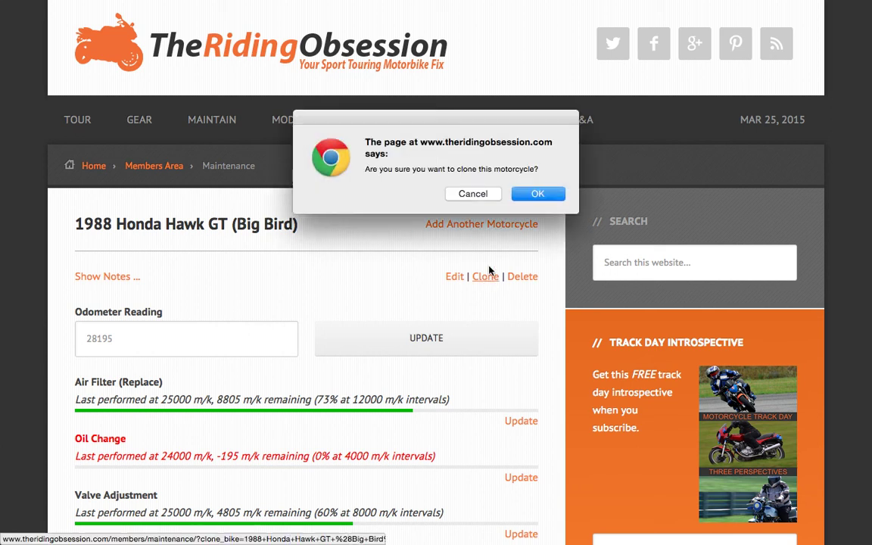
click(539, 195)
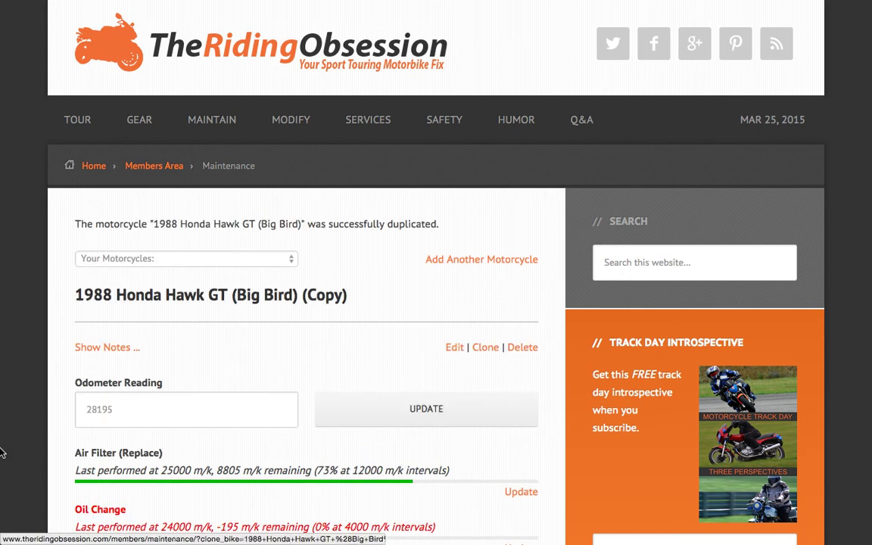
click(457, 349)
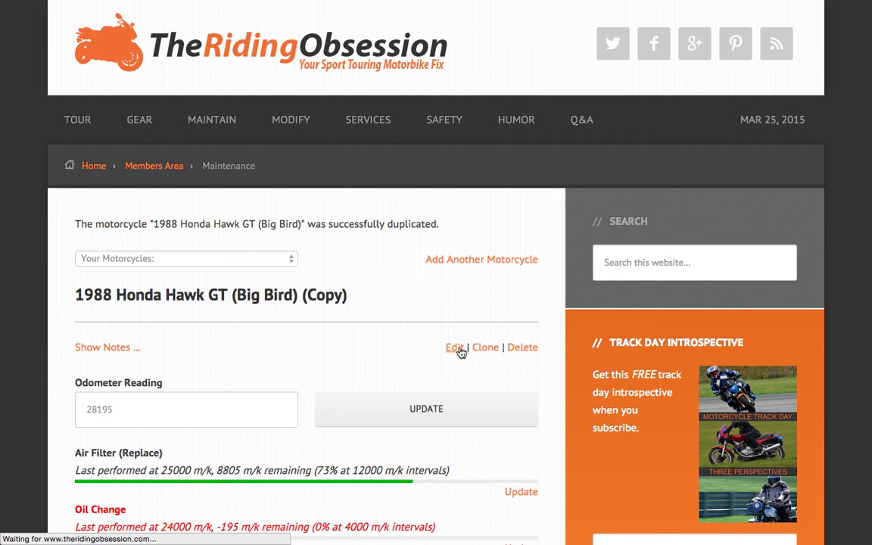
triple_click(96, 320)
key(BackSpace)
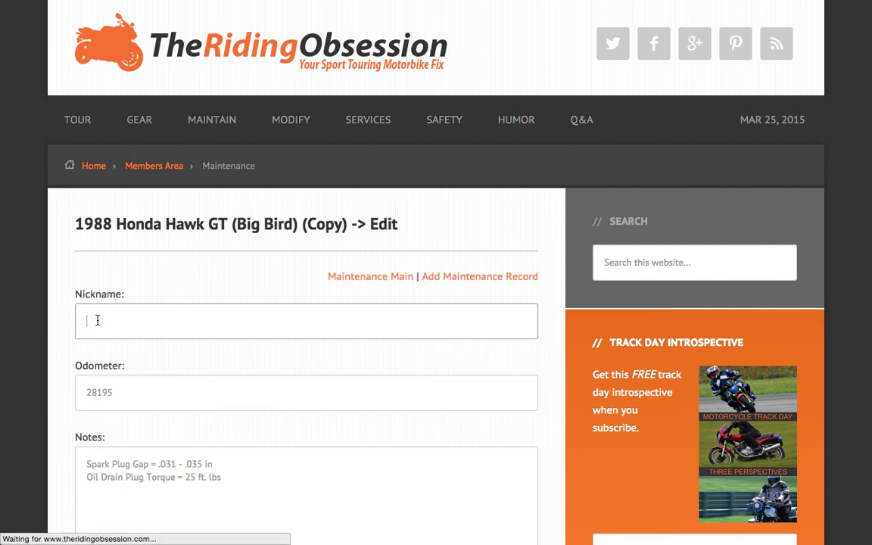
text(Suzuki Bandit 1200)
key(Tab)
key(BackSpace)
text(25000)
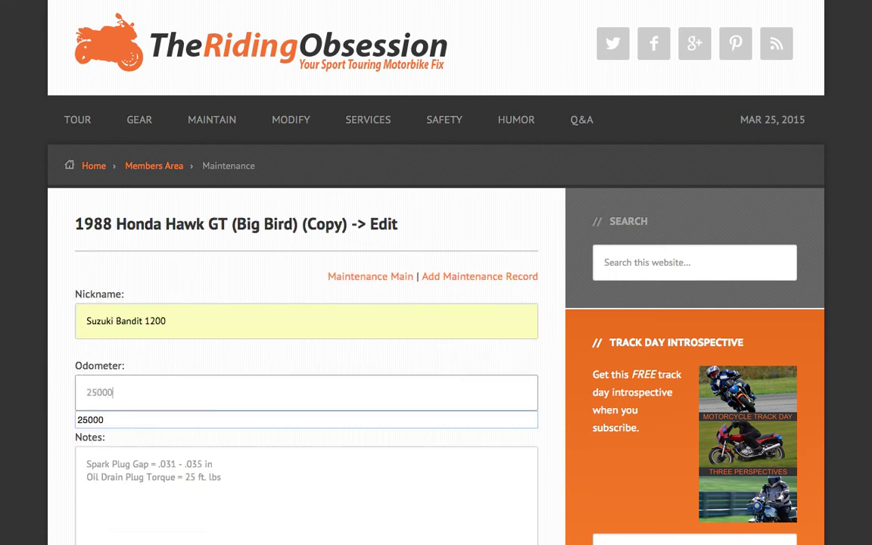
scroll(117, 340, down, 7)
click(118, 340)
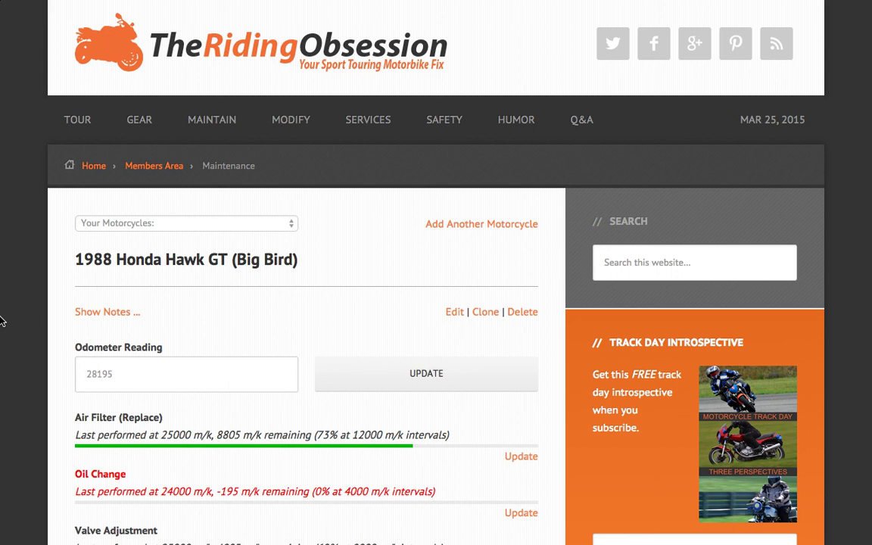
click(285, 223)
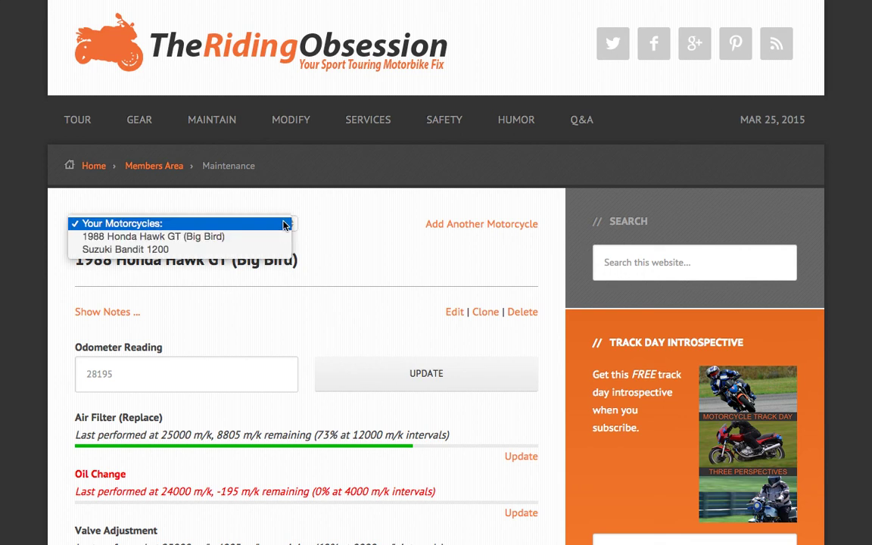
click(172, 249)
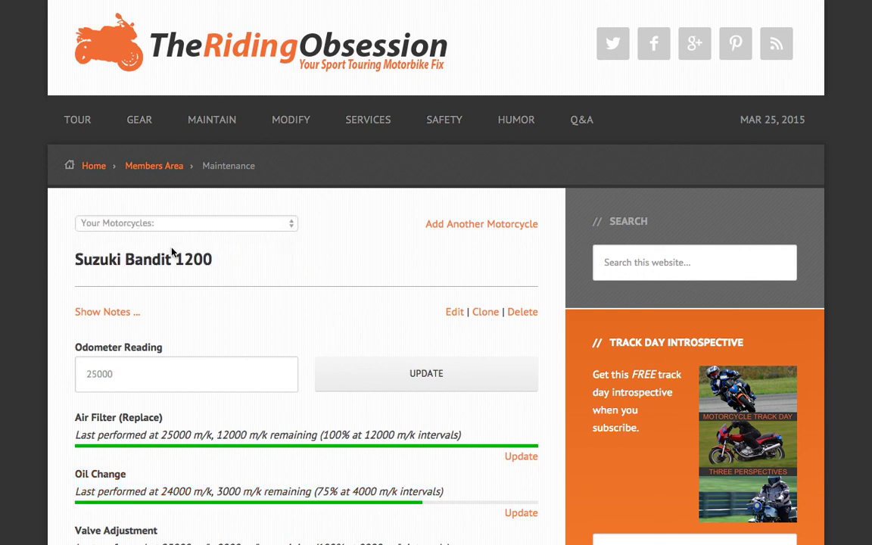
click(249, 225)
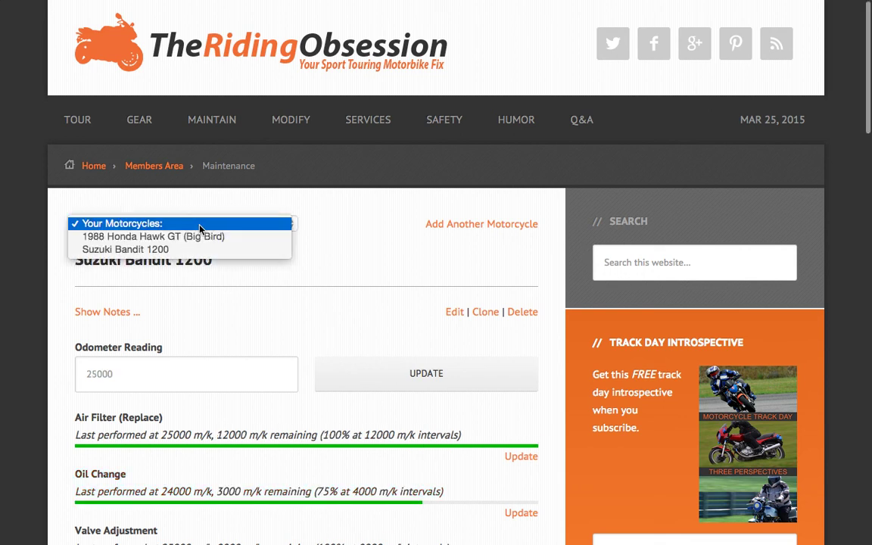
click(193, 237)
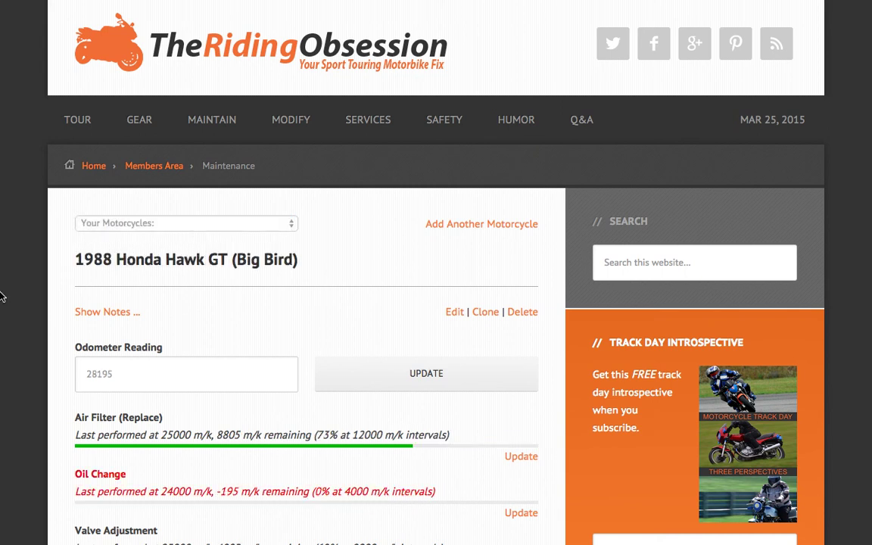
Step: Delete the Honda Hawk GT (Big Bird) and confirm with OK
click(521, 315)
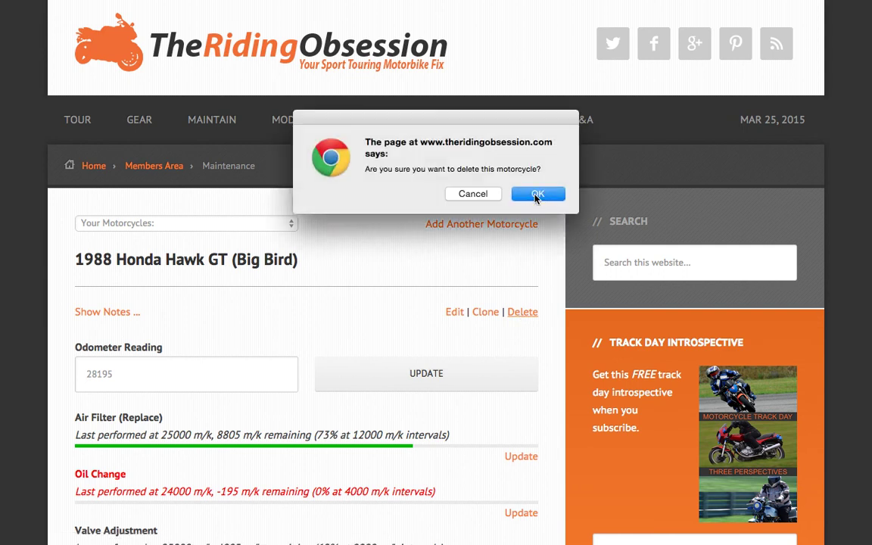
click(536, 194)
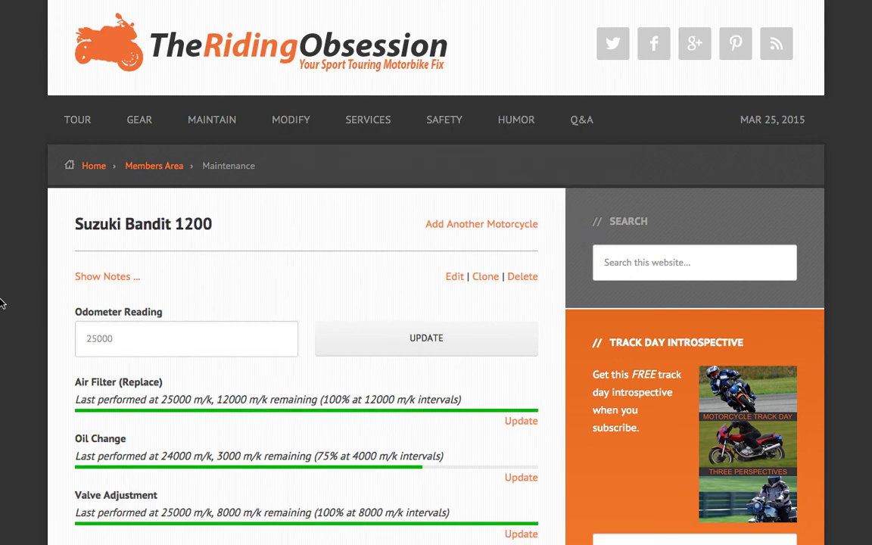